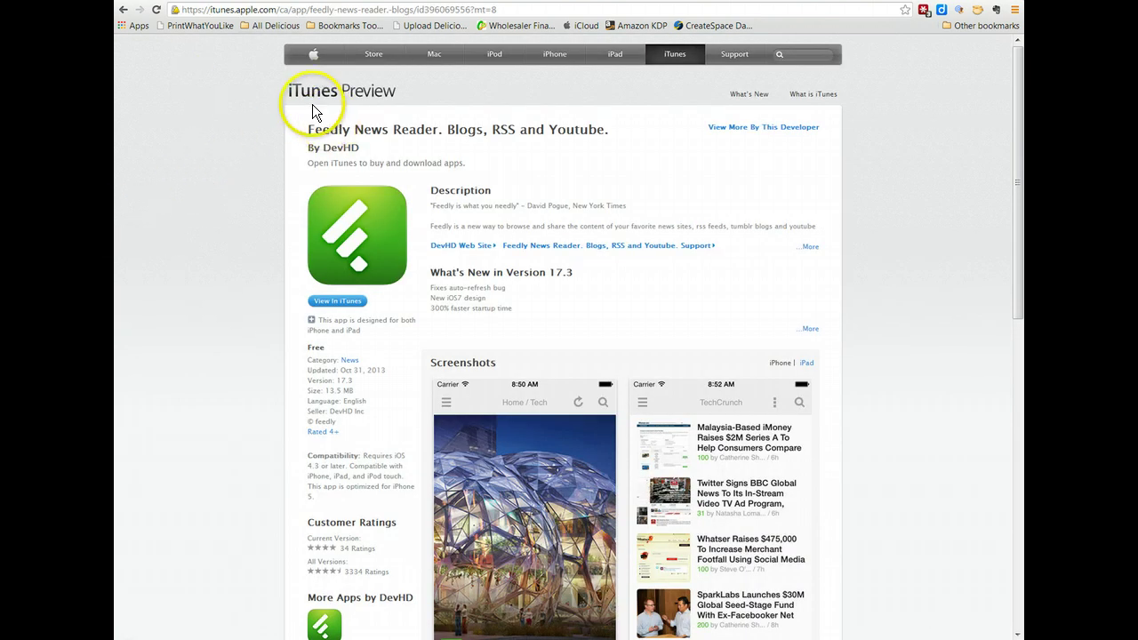
Browse Feedly's Google Play, Firefox Add-ons and Chrome Web Store listings, then return to the Feedly reader.
{"action": "left_click", "coordinate": [382, 0]}
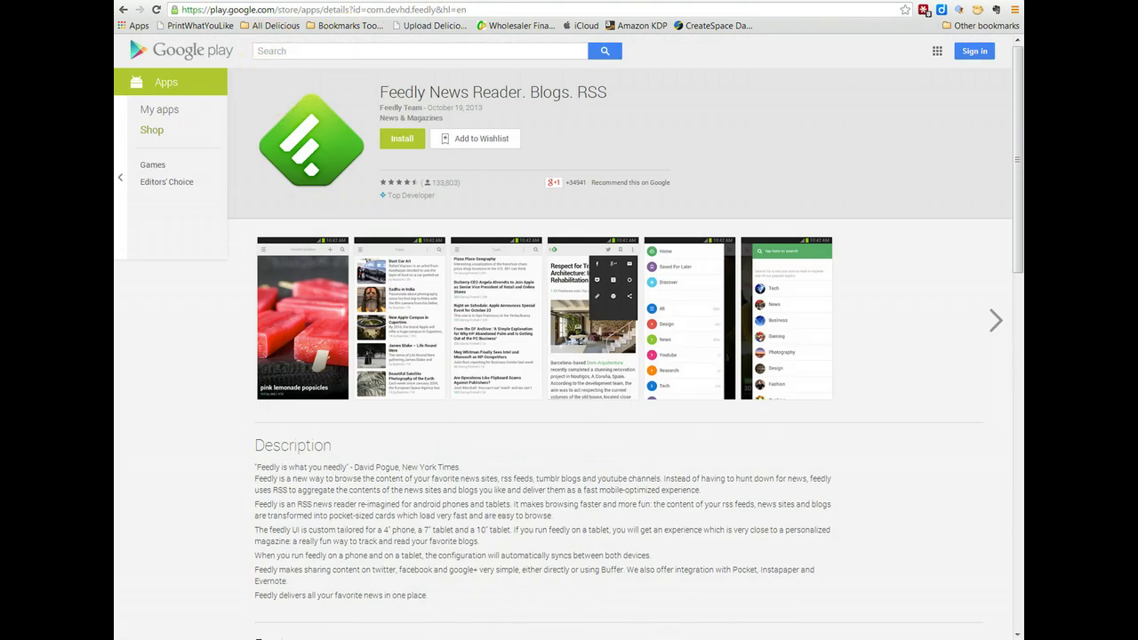
{"action": "left_click", "coordinate": [462, 0]}
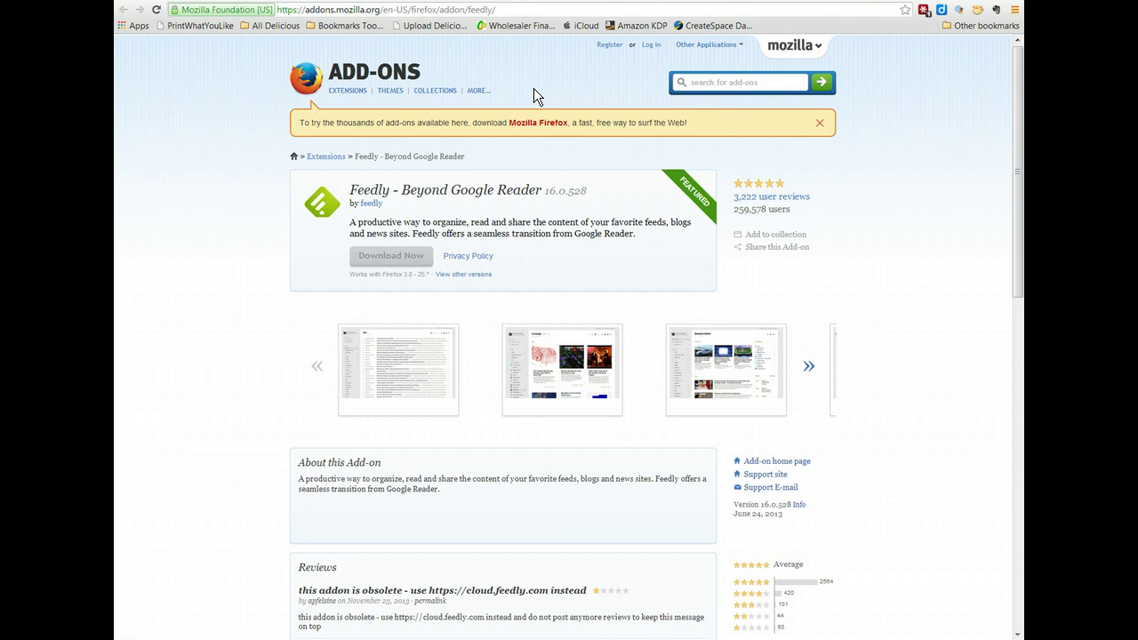
{"action": "left_click", "coordinate": [591, 0]}
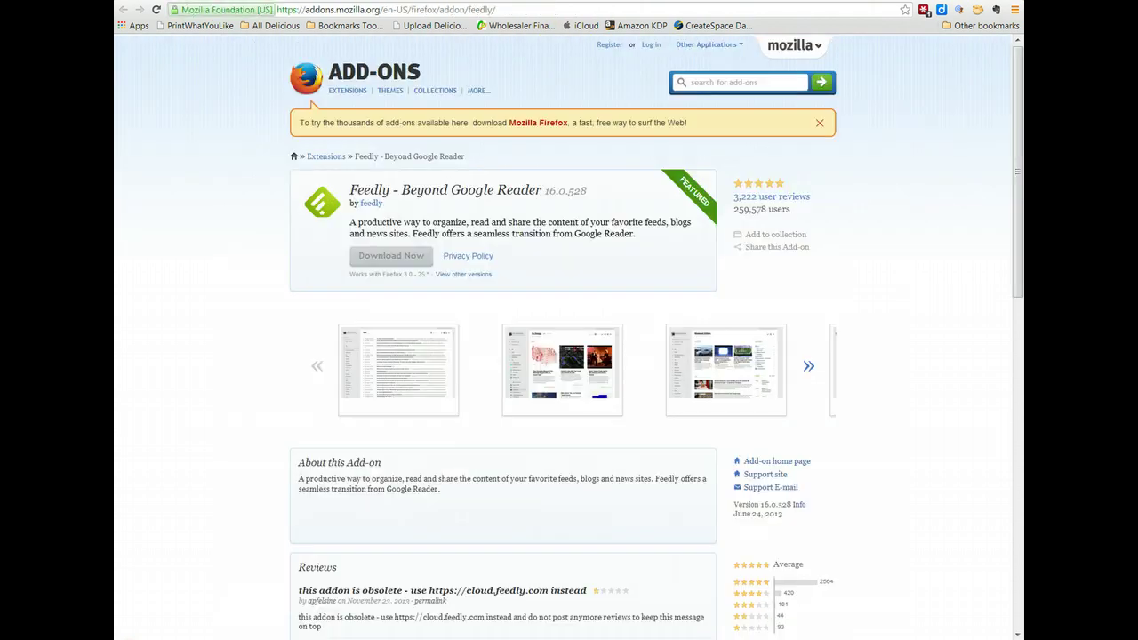
{"action": "left_click", "coordinate": [507, 0]}
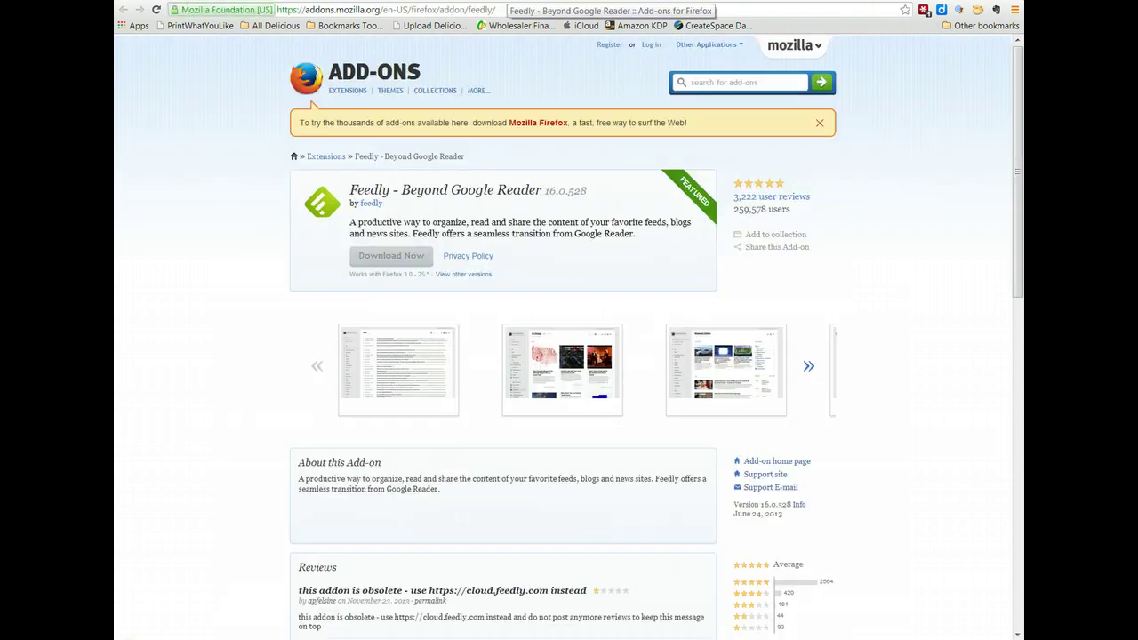
{"action": "left_click", "coordinate": [591, 0]}
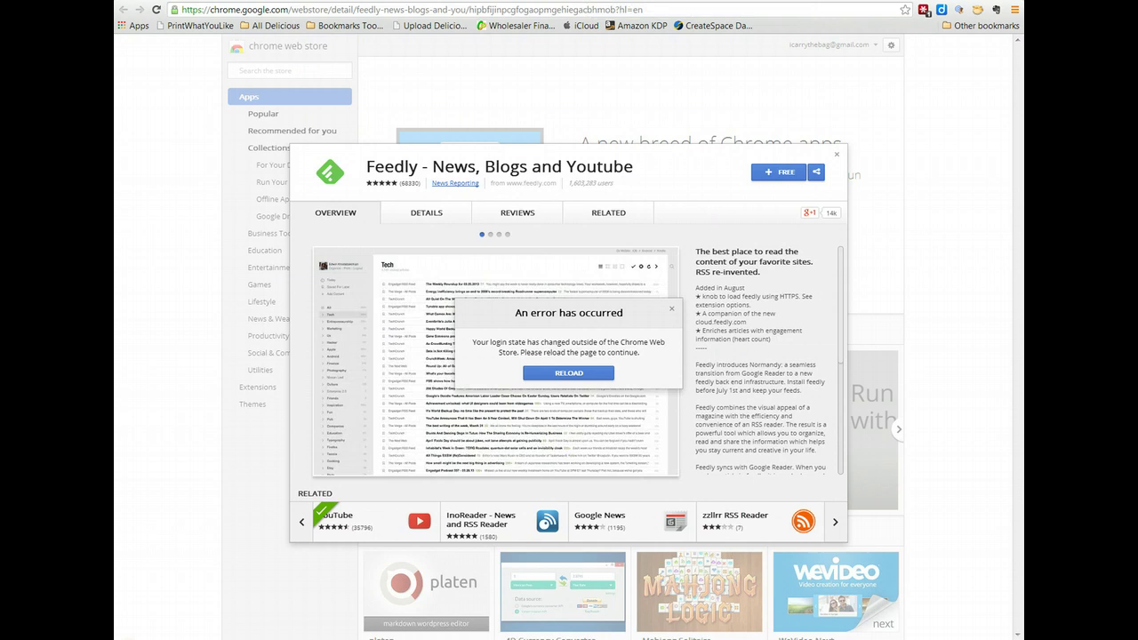
{"action": "left_click", "coordinate": [702, 0]}
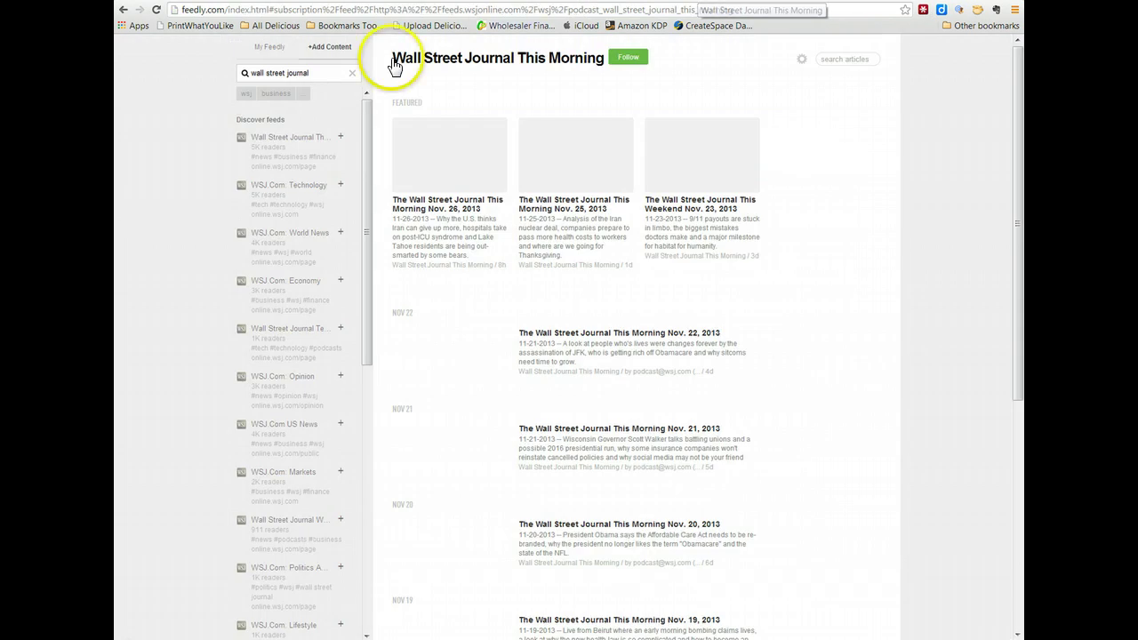
{"action": "left_click", "coordinate": [351, 77]}
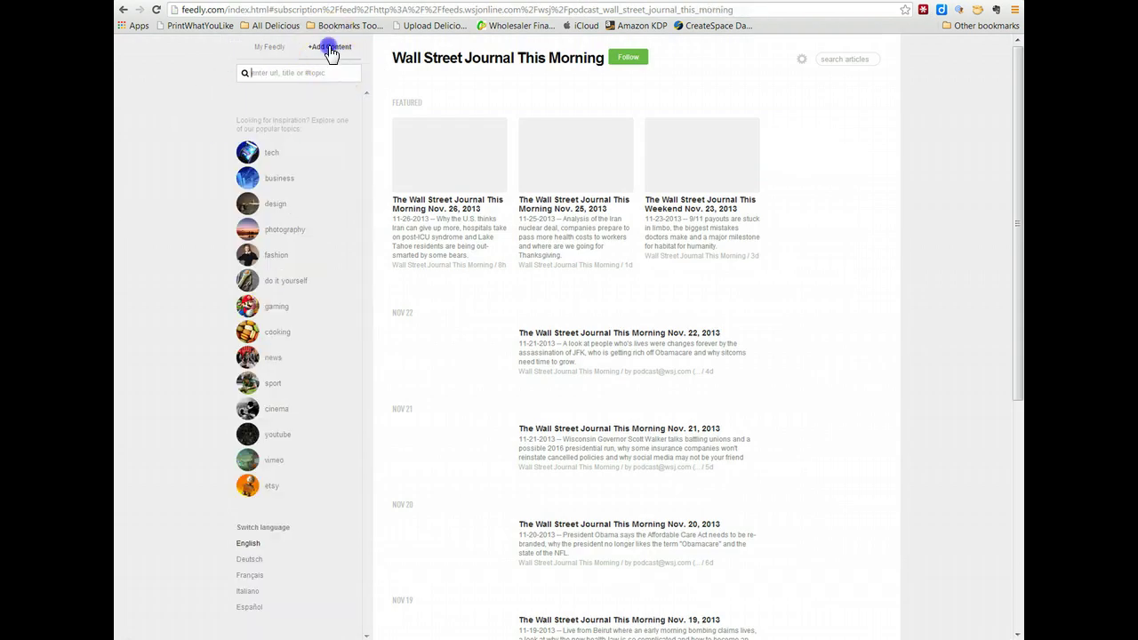
{"action": "left_click", "coordinate": [333, 72]}
{"action": "left_click", "coordinate": [199, 70]}
{"action": "type", "text": "www"}
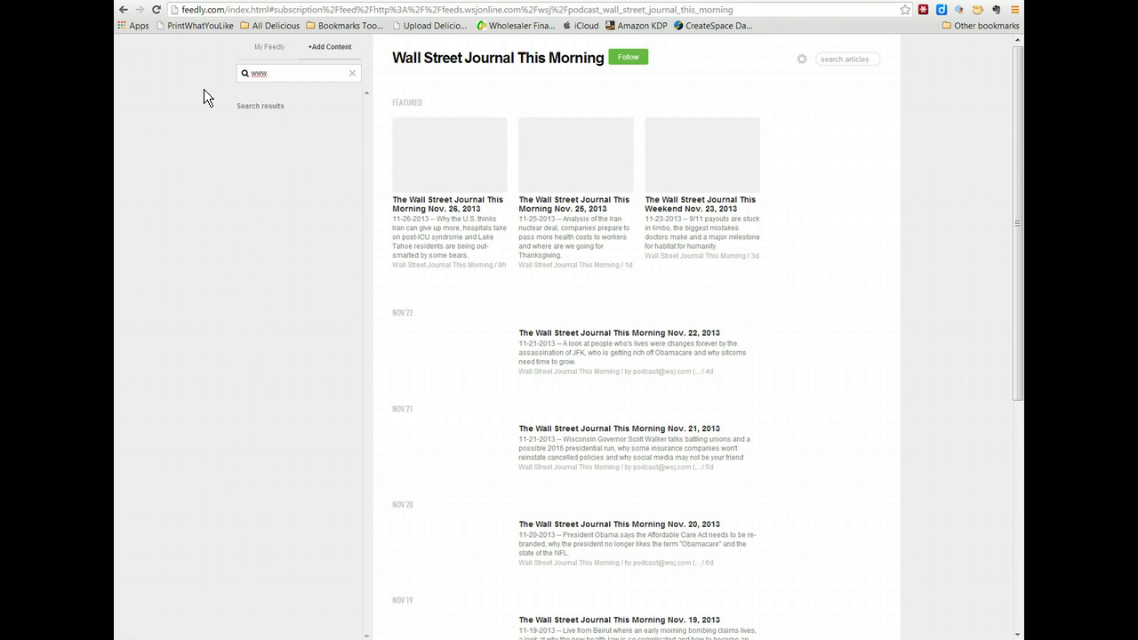
{"action": "type", "text": ".wsj.co"}
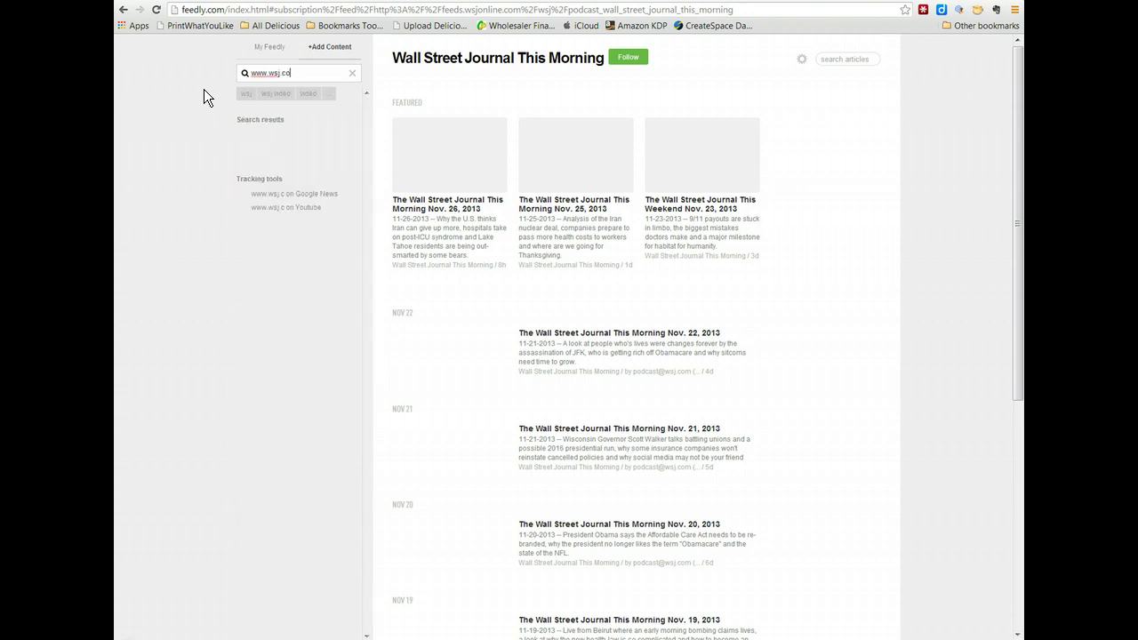
{"action": "type", "text": "m"}
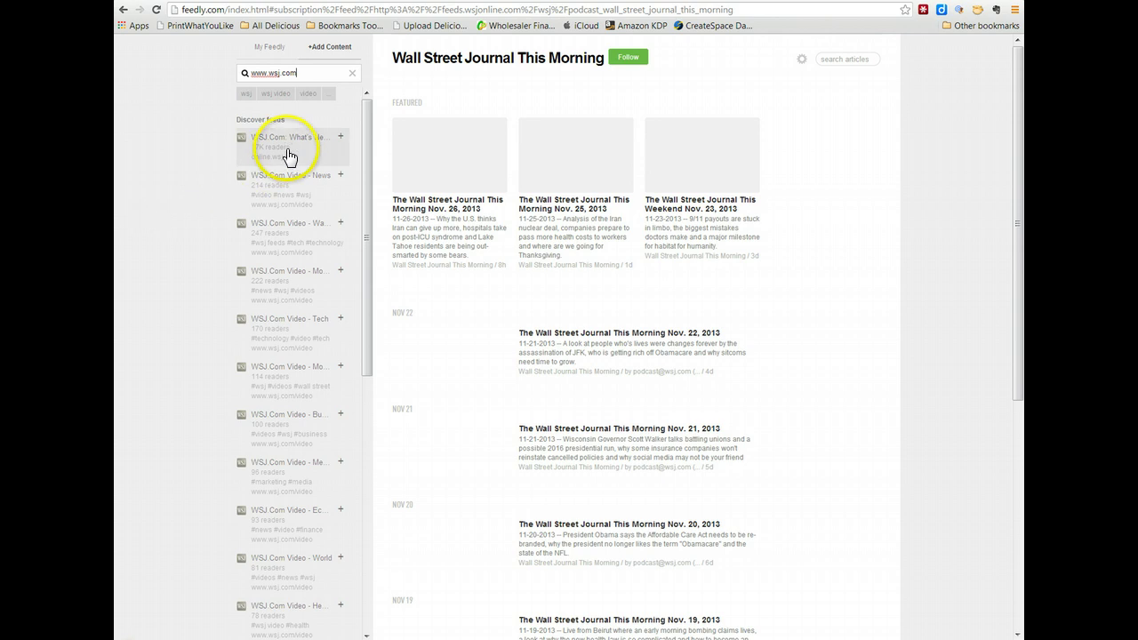
Open the WSJ.Com: What's News US feed from the Discover results to preview its articles.
{"action": "left_click", "coordinate": [286, 145]}
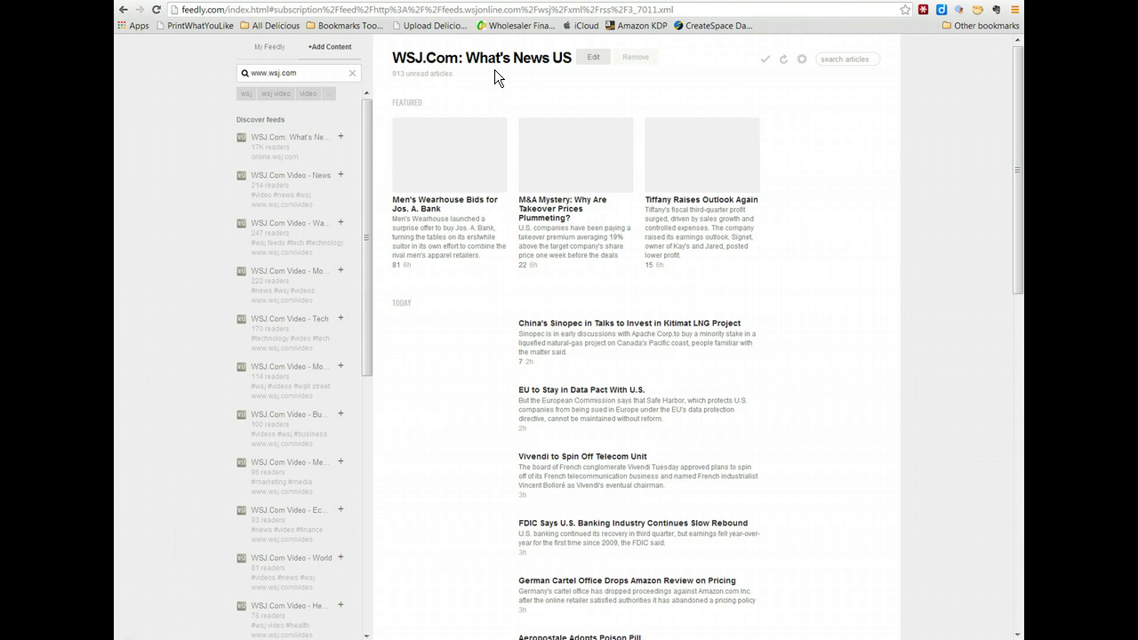
Follow the WSJ.Com Video - Tech feed and add it to the Technology category.
{"action": "left_click", "coordinate": [285, 333]}
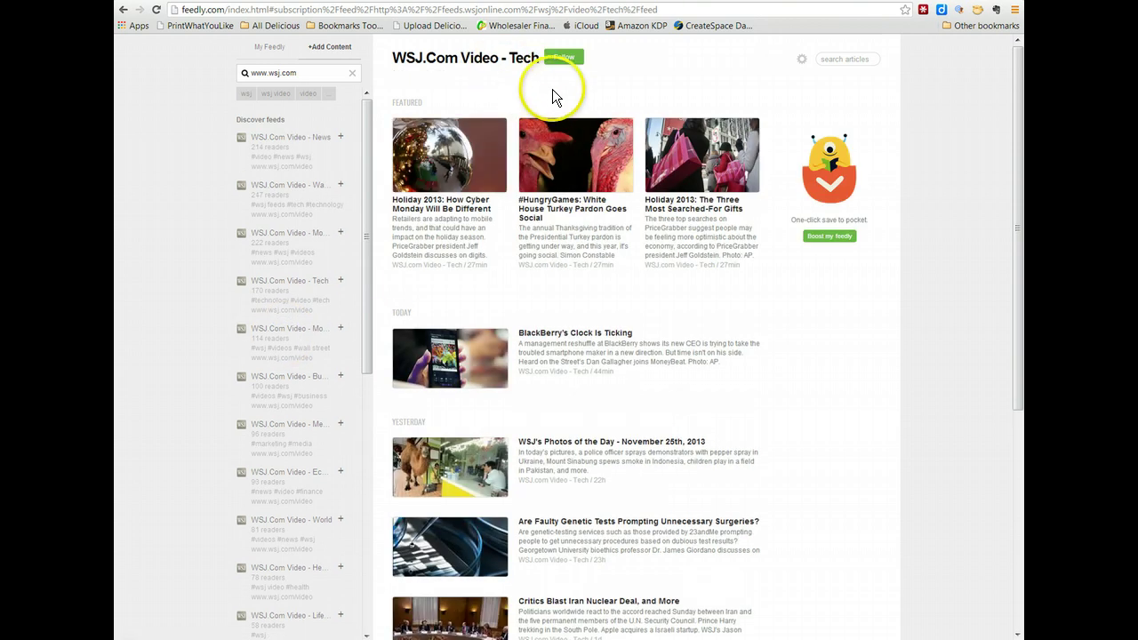
{"action": "left_click", "coordinate": [570, 59]}
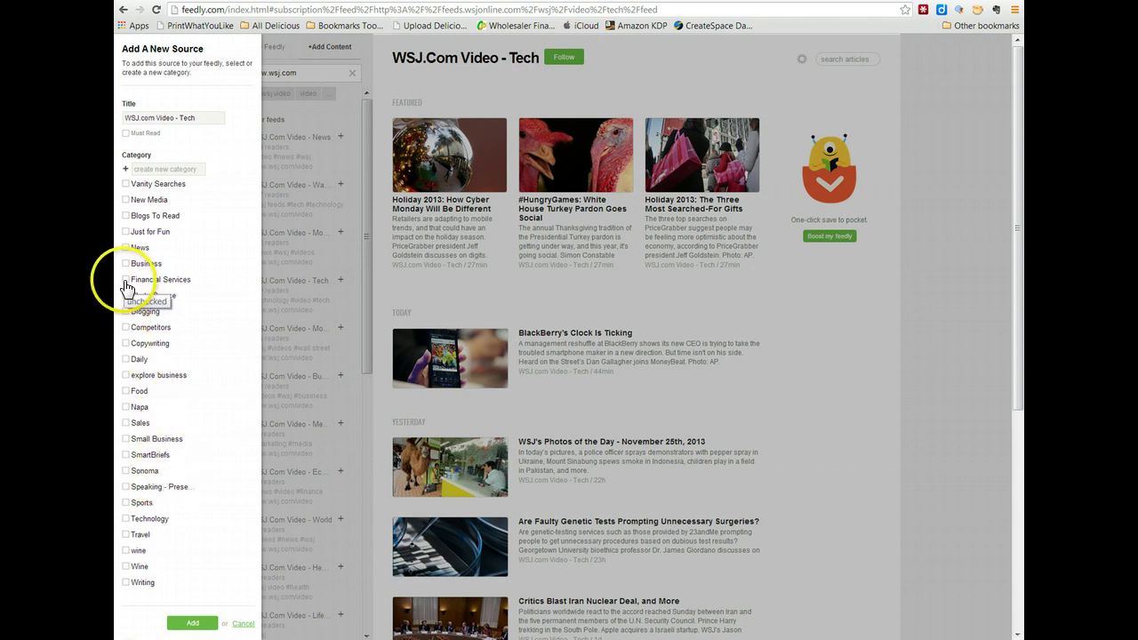
{"action": "left_click", "coordinate": [126, 519]}
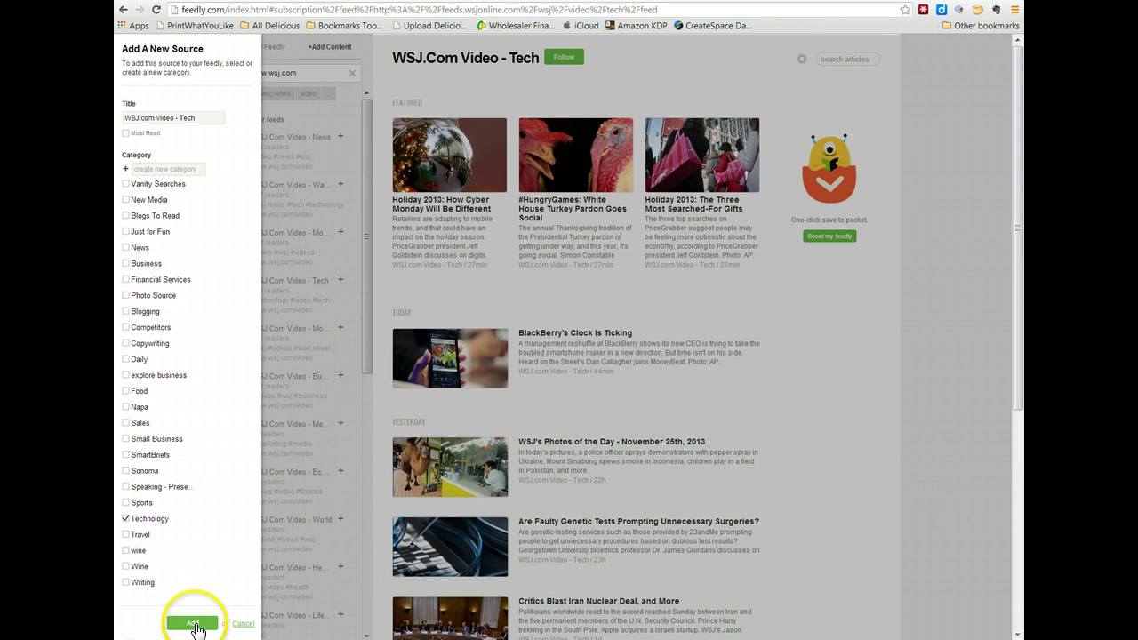
{"action": "left_click", "coordinate": [194, 625]}
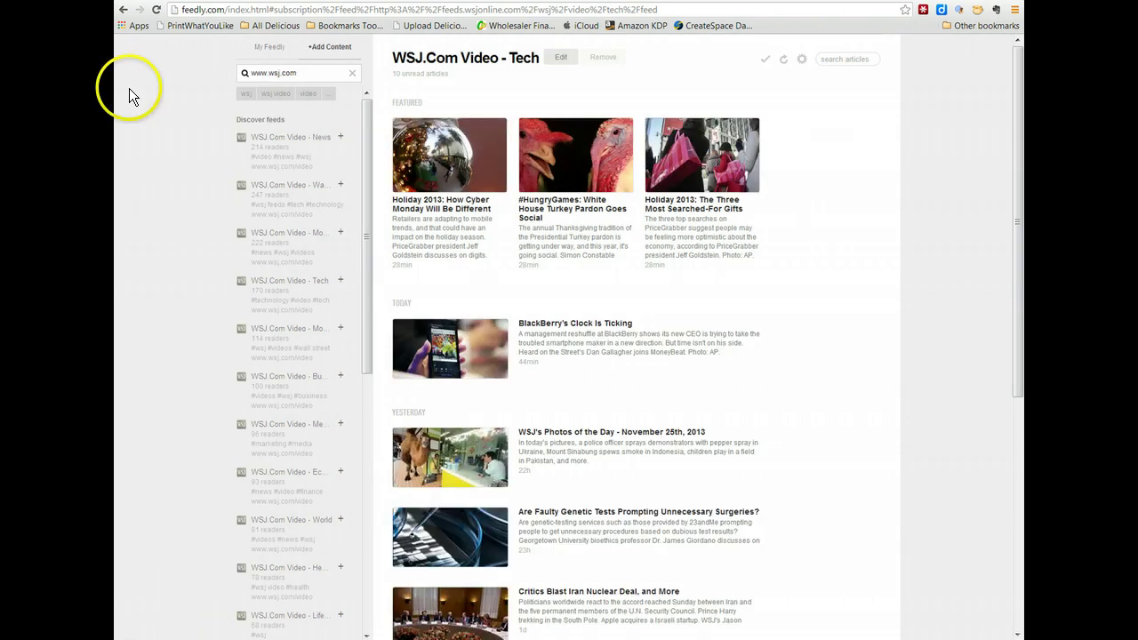
Open My Feedly and scroll the sidebar through the Business, Financial Services, Blogging and Daily categories.
{"action": "left_click", "coordinate": [270, 50]}
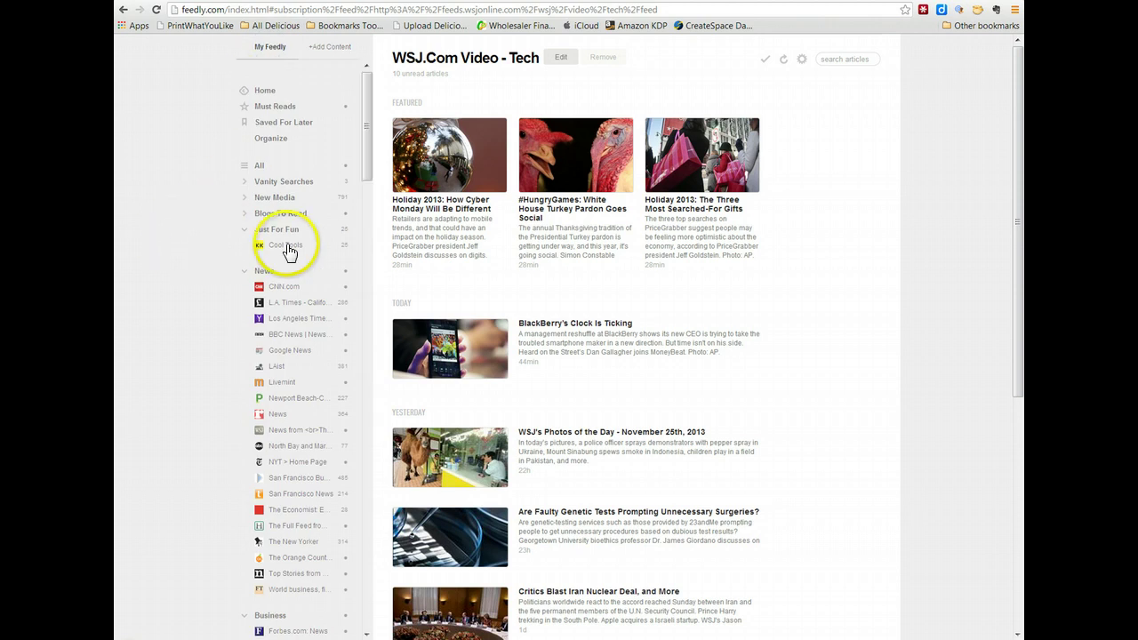
{"action": "left_click_drag", "start_coordinate": [365, 165], "coordinate": [367, 203]}
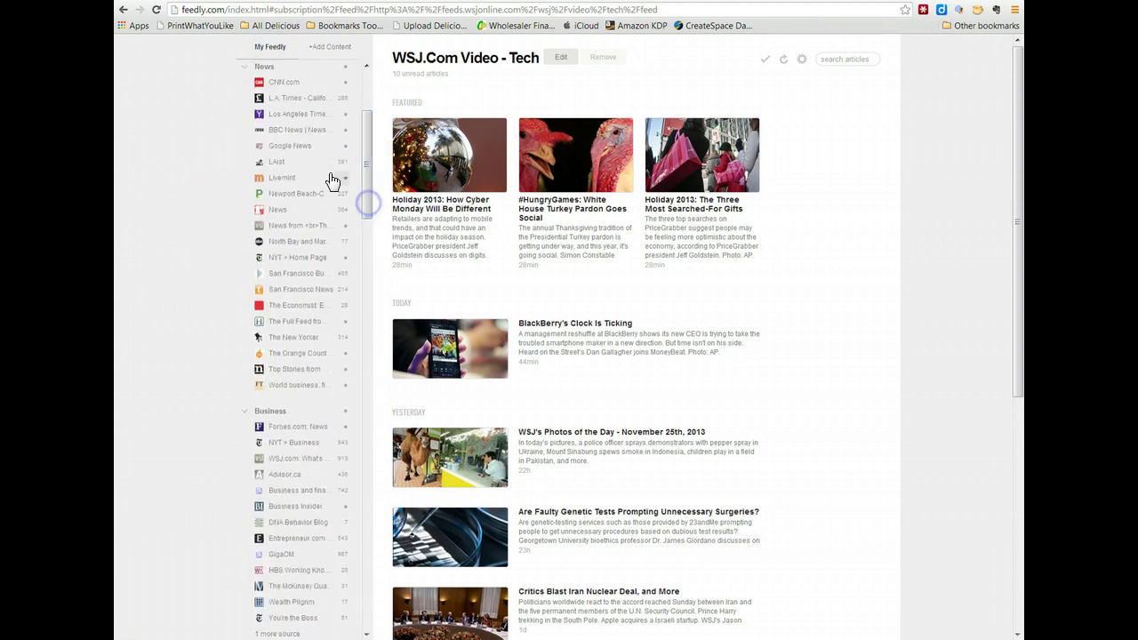
{"action": "left_click", "coordinate": [300, 95]}
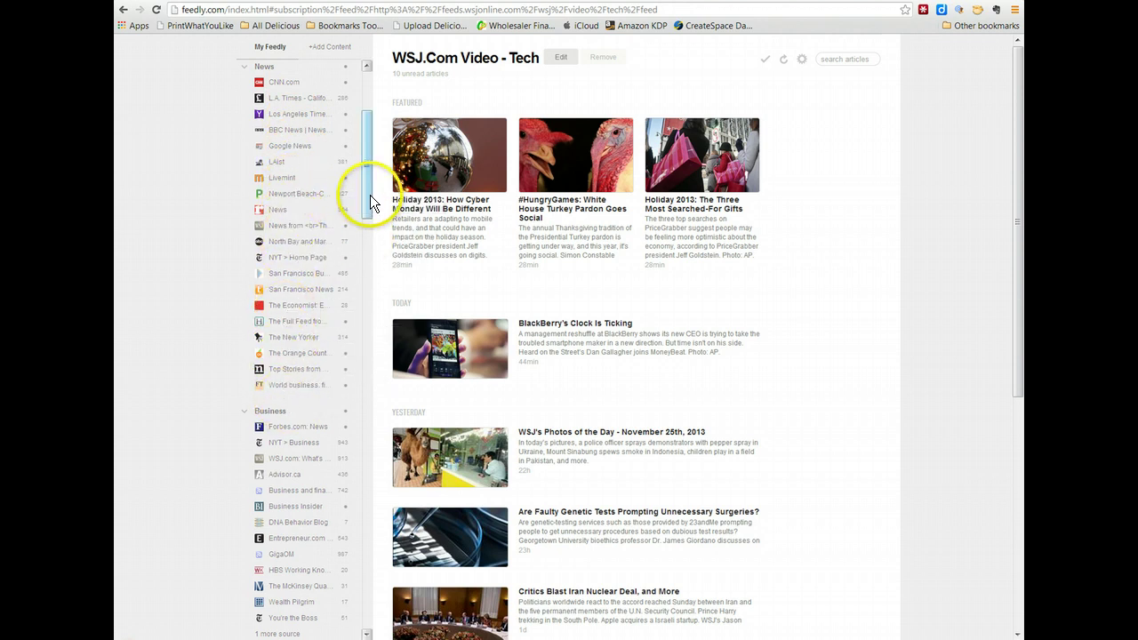
{"action": "left_click_drag", "start_coordinate": [370, 195], "coordinate": [369, 256]}
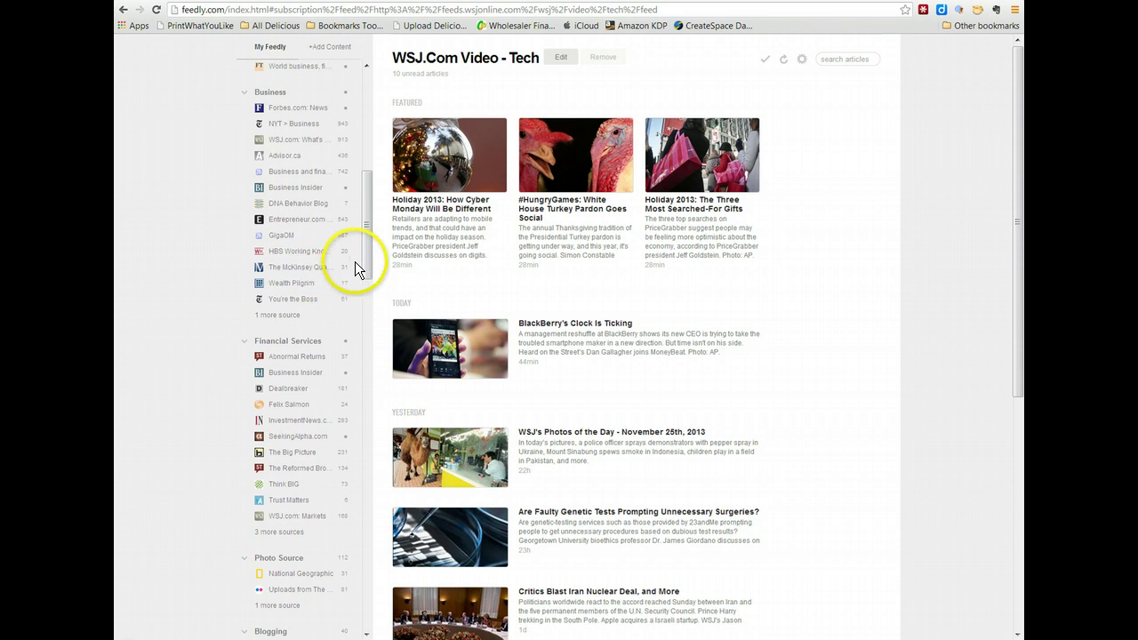
{"action": "left_click_drag", "start_coordinate": [367, 254], "coordinate": [369, 292]}
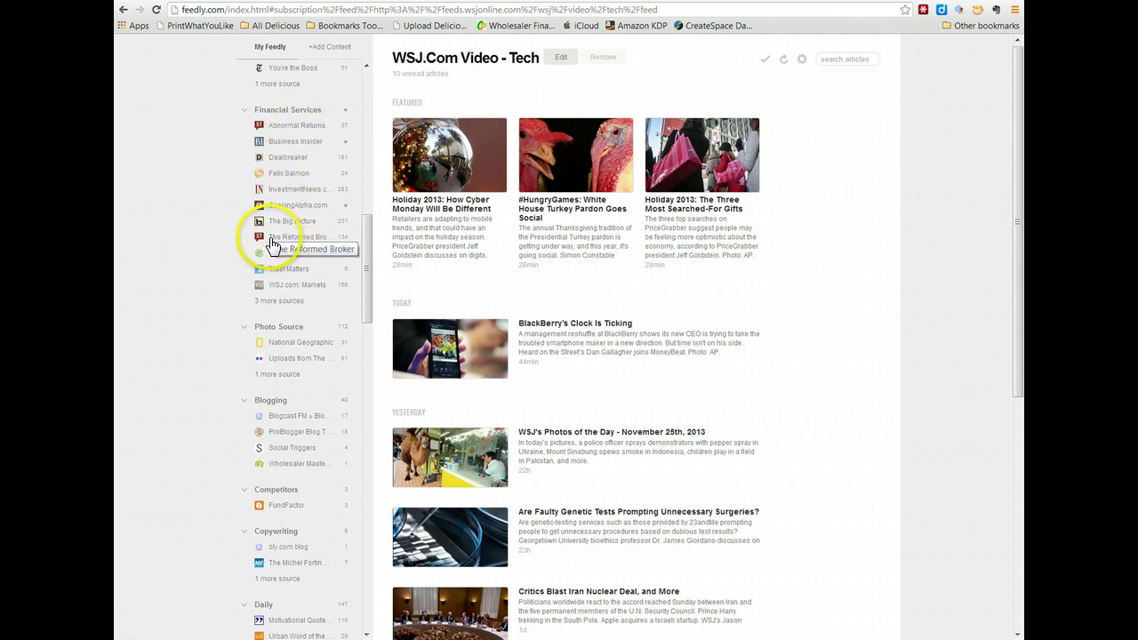
Scroll the followed-source list past Food, Sales, Small Business and SmartBriefs, then back to Home and News.
{"action": "left_click_drag", "start_coordinate": [369, 273], "coordinate": [371, 336]}
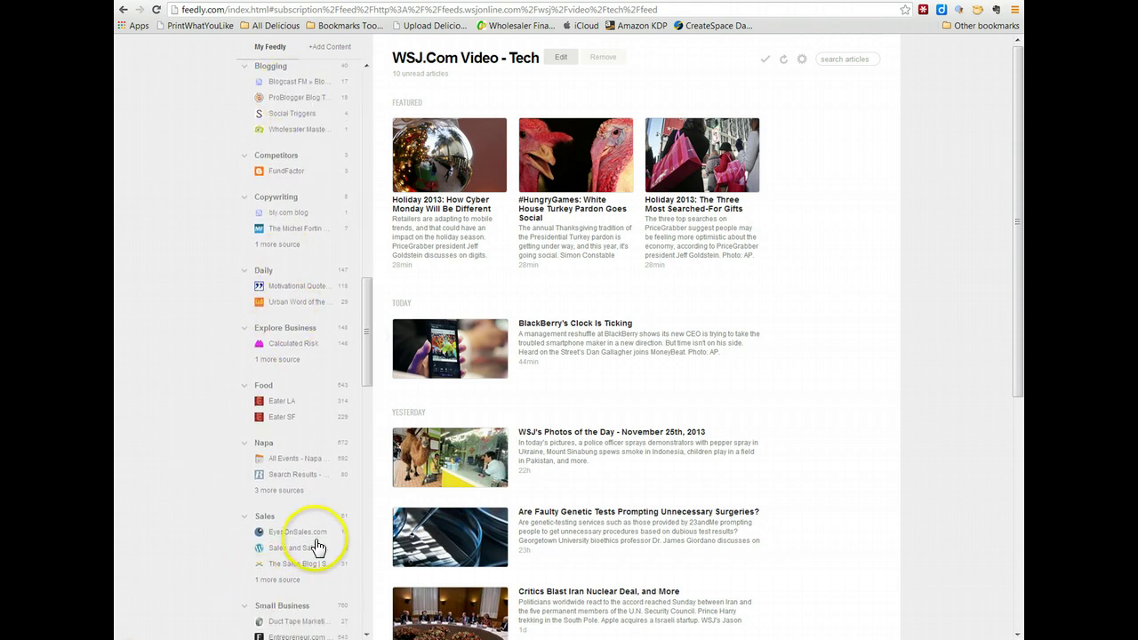
{"action": "scroll", "coordinate": [370, 387], "scroll_direction": "down", "scroll_amount": 3}
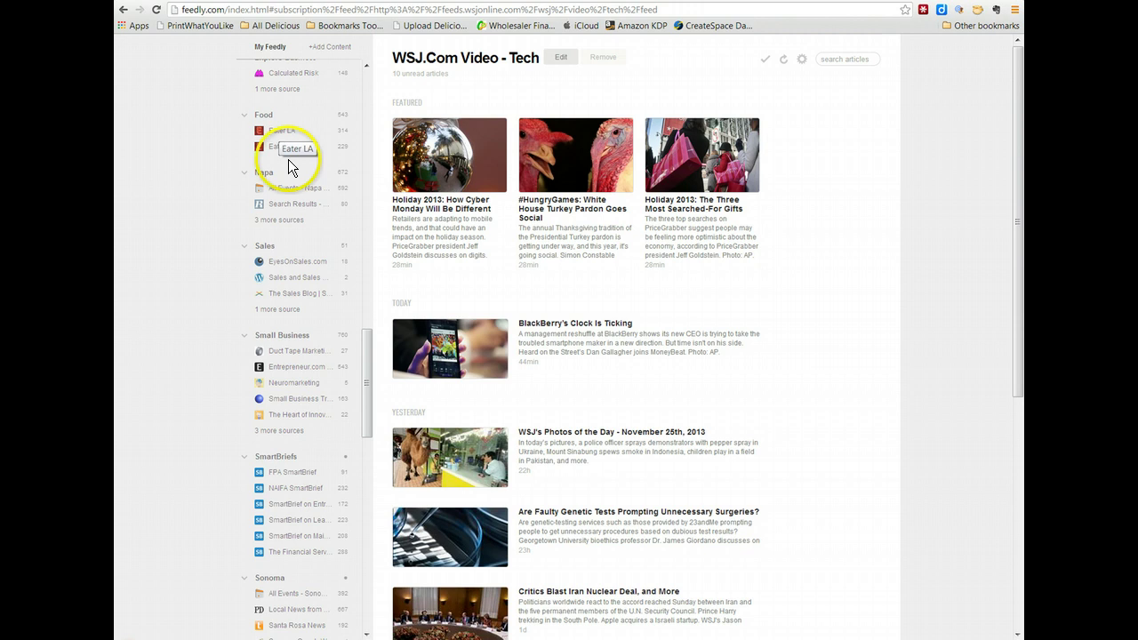
{"action": "left_click_drag", "start_coordinate": [364, 352], "coordinate": [362, 87]}
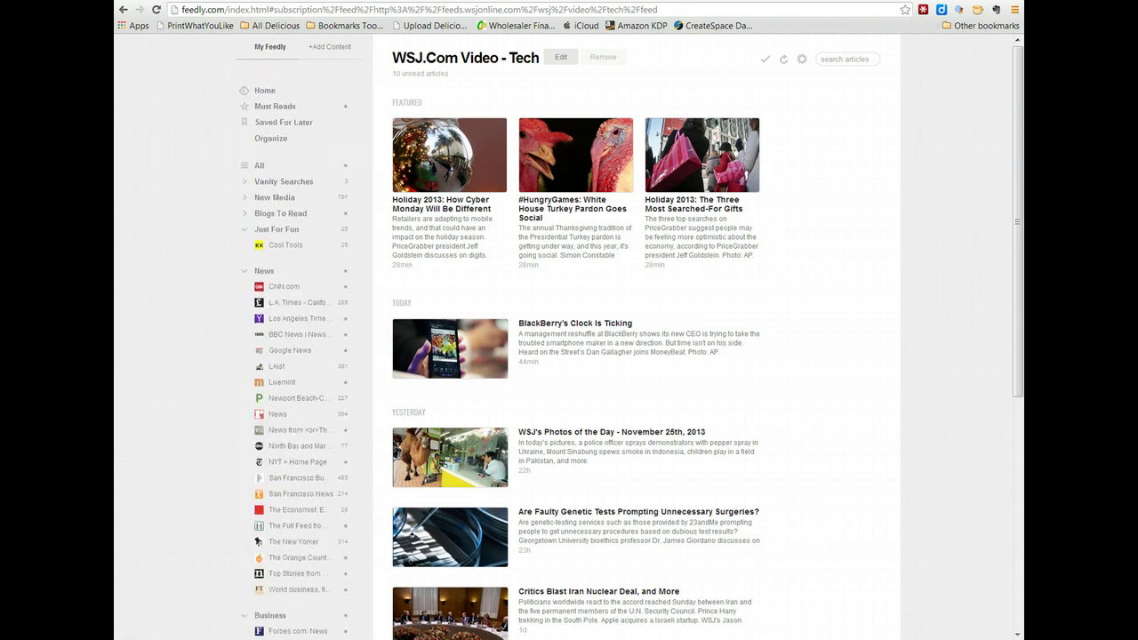